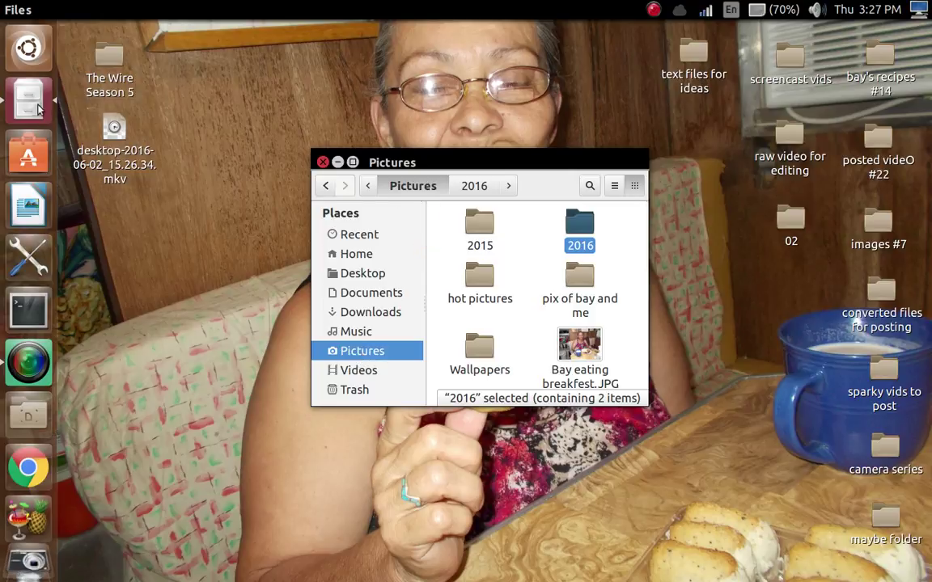
Navigate to Pictures/2016/06/02 and open the first photo, IMG_20160602_141255966.jpg, in Image Viewer.
right_click(582, 235)
left_click(617, 245)
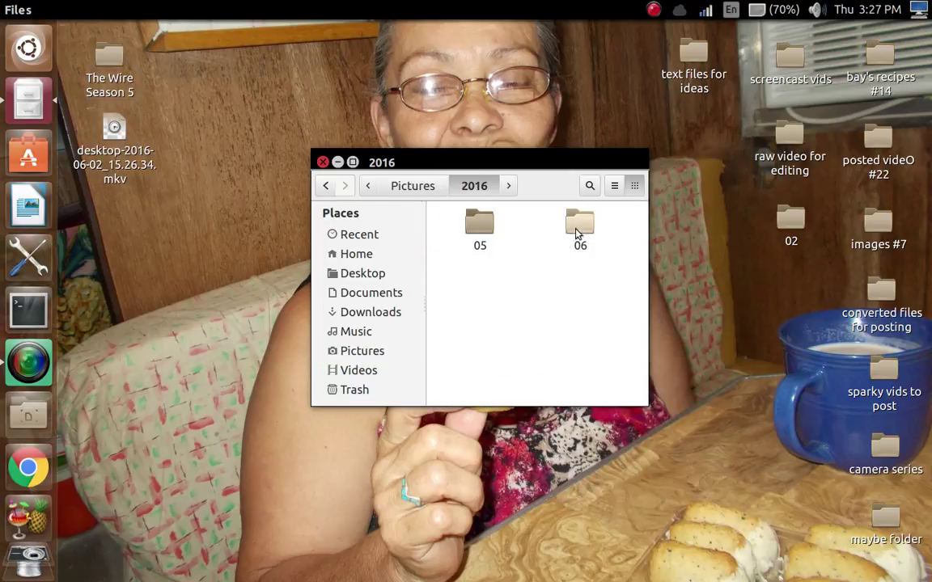
right_click(578, 230)
left_click(613, 241)
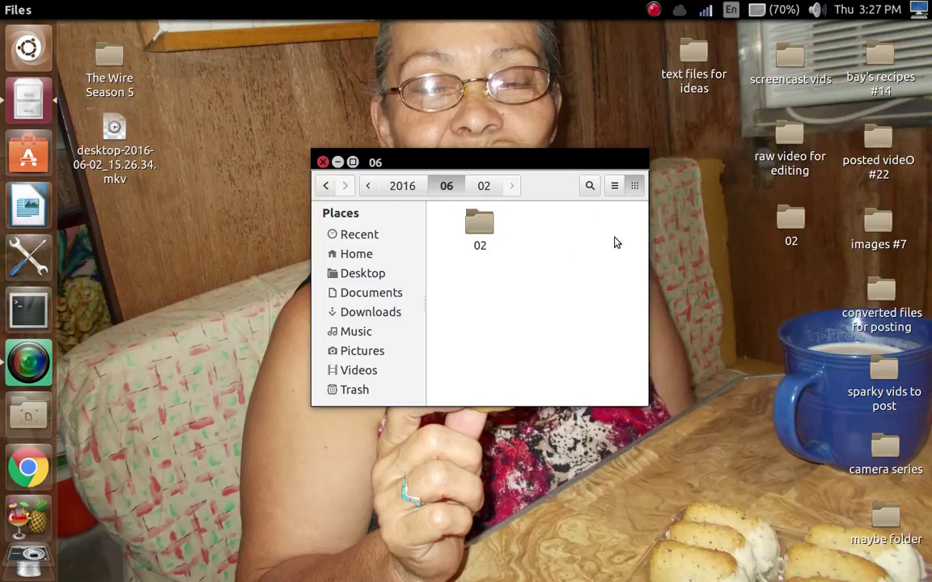
right_click(476, 225)
left_click(514, 238)
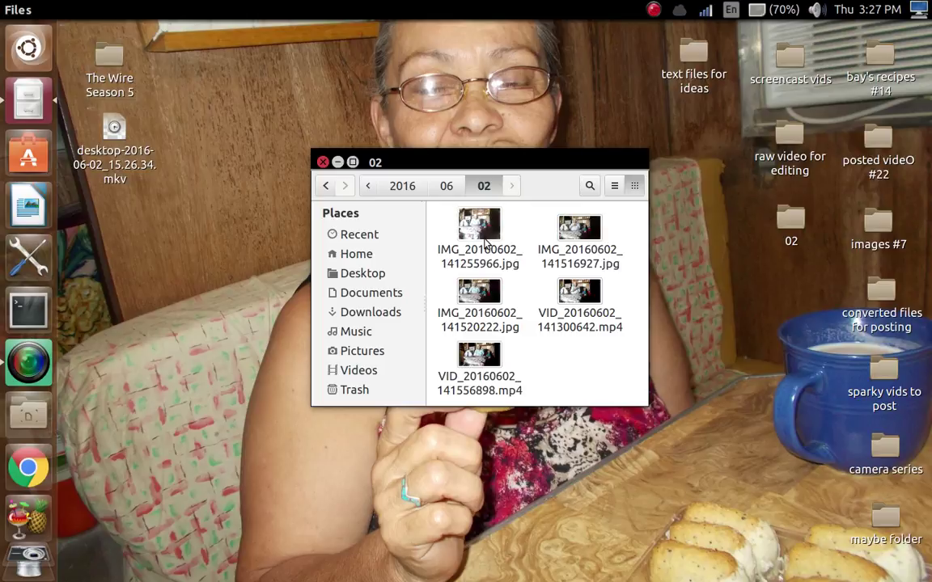
right_click(484, 241)
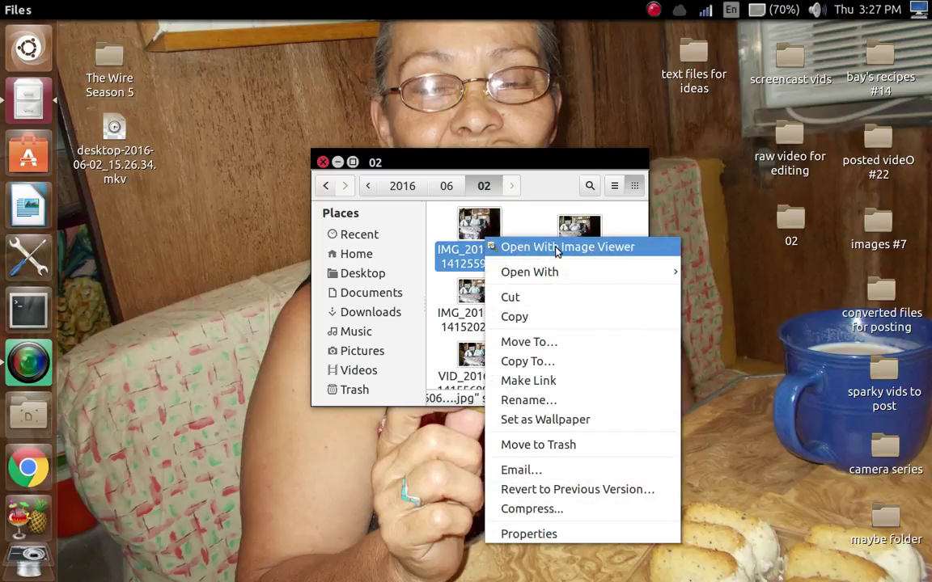
left_click(556, 250)
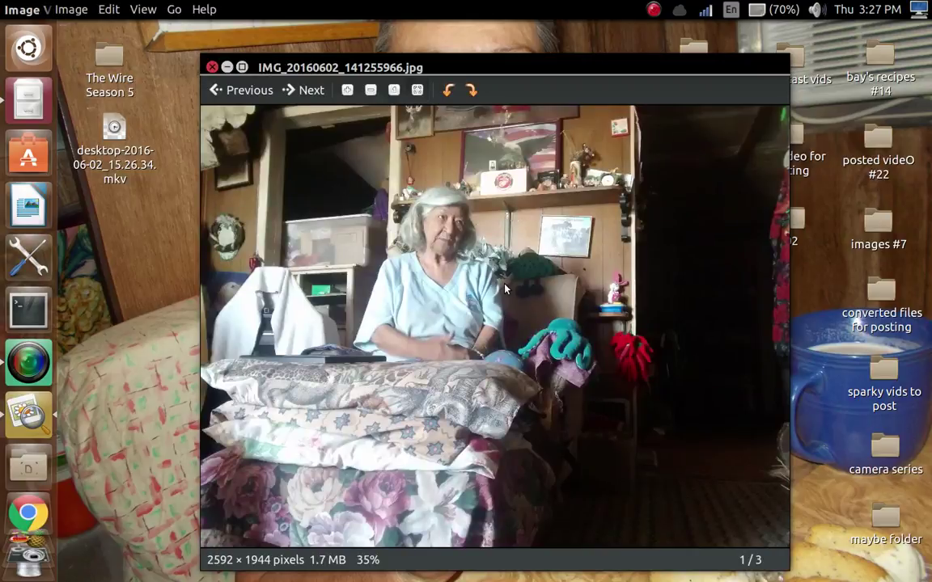
Save a copy of the photo as 'mom and dad.jpg' in the 02 folder and close Image Viewer.
right_click(505, 290)
left_click(541, 337)
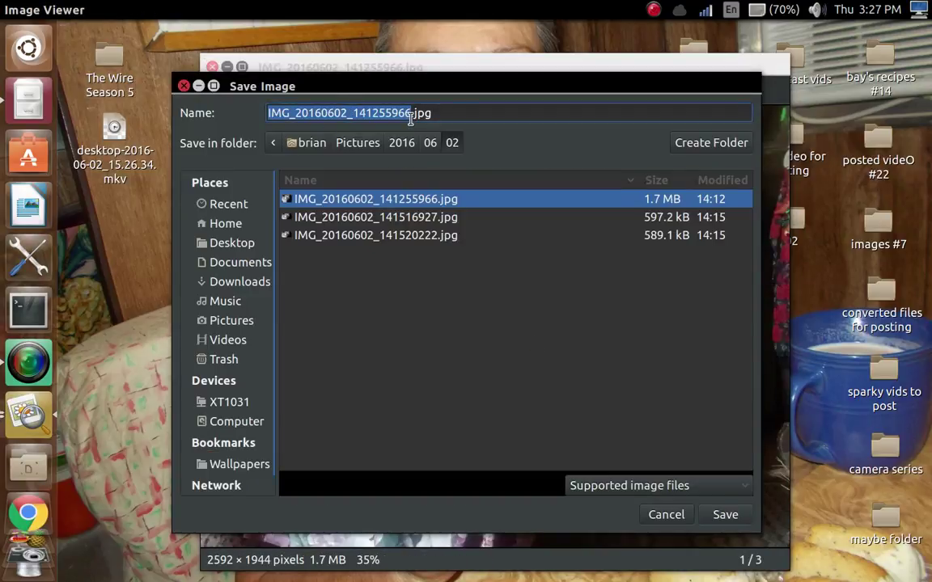
type("mom")
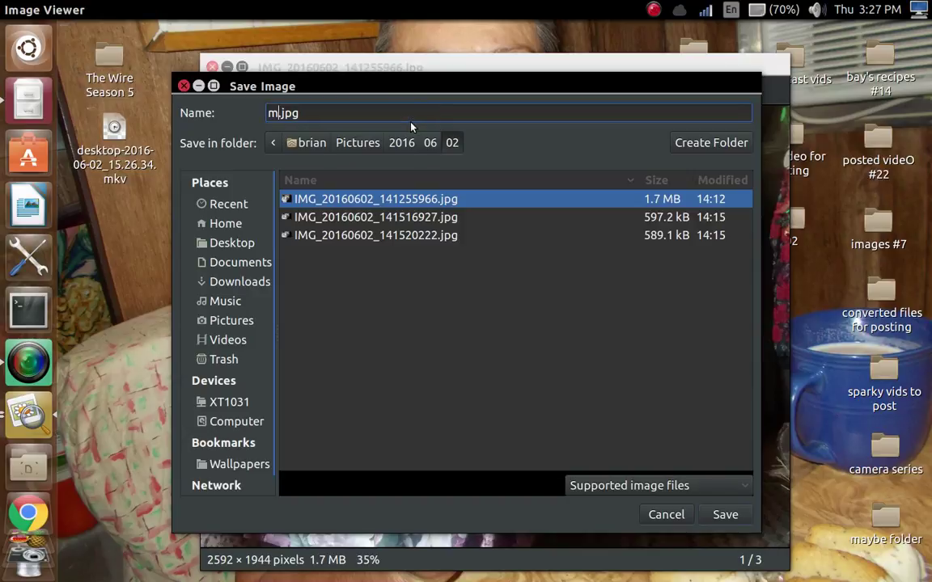
type(" and dad")
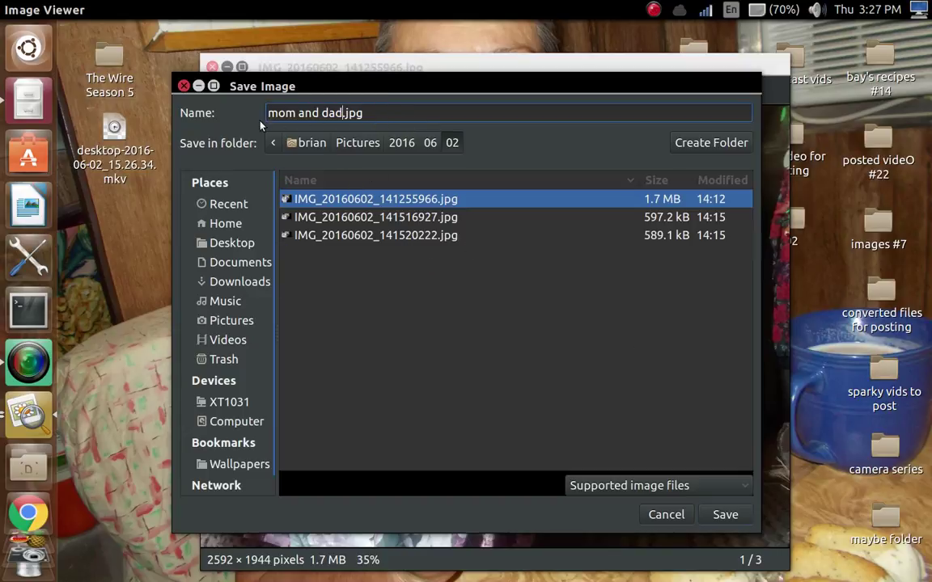
left_click(725, 515)
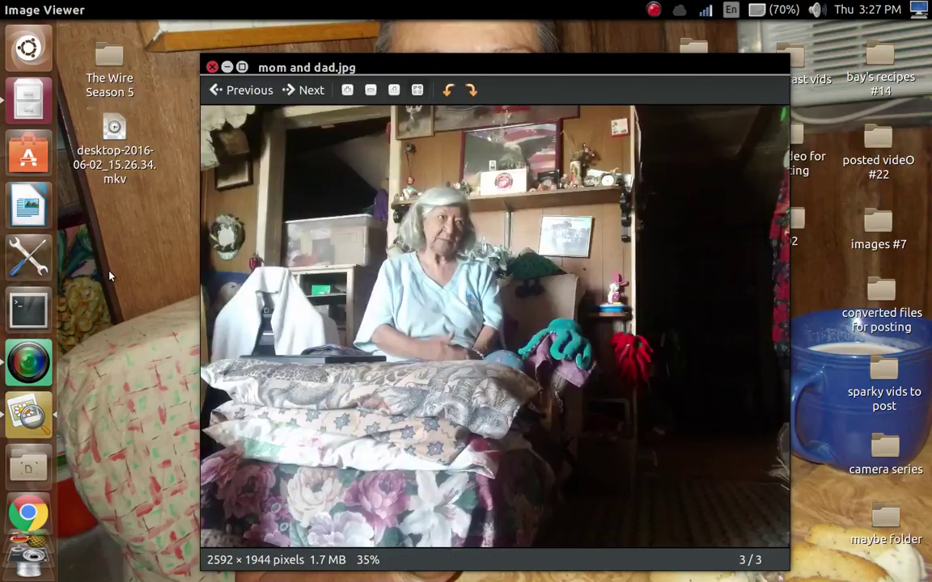
left_click(212, 66)
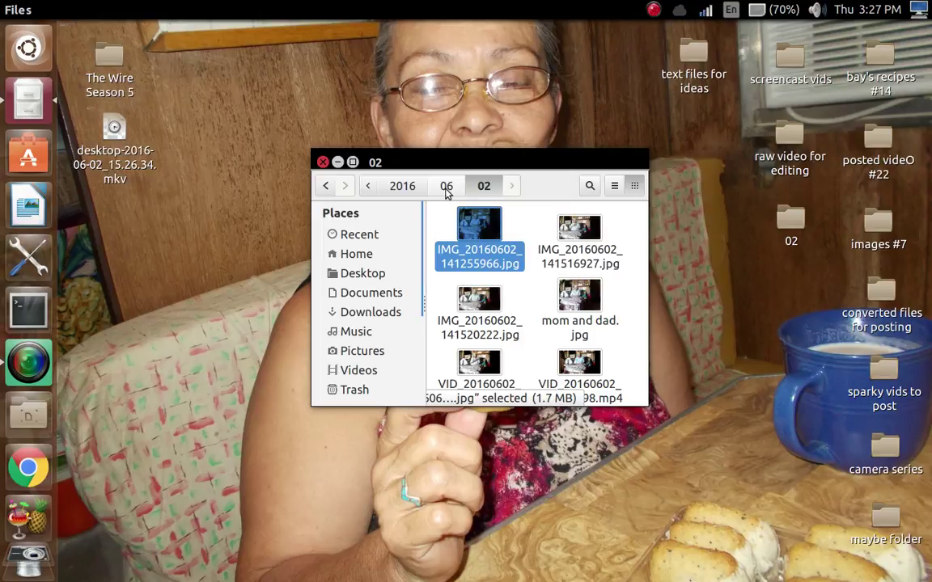
Open IMG_20160602_141255966.jpg in Shotwell Viewer, raise the window, and rotate it a quarter turn.
right_click(475, 232)
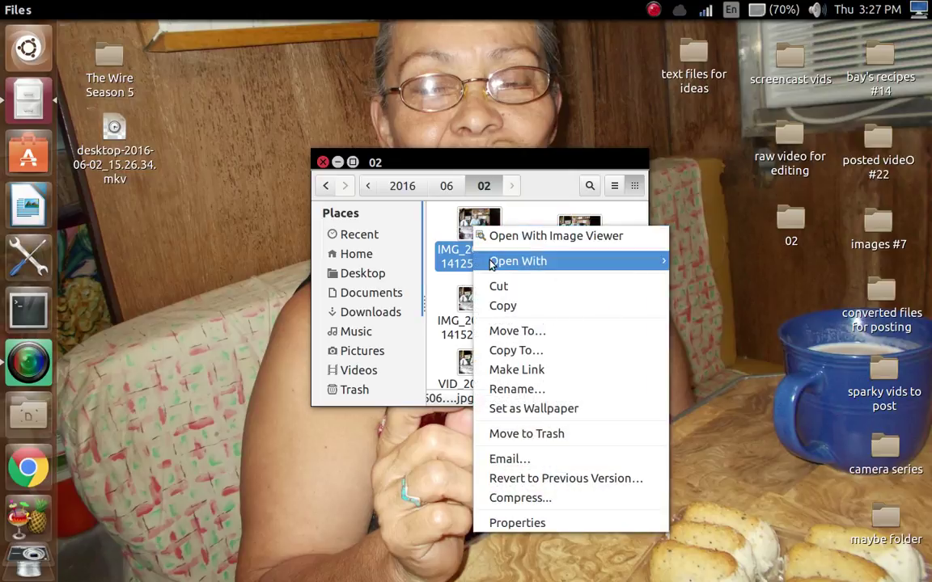
mouse_move(518, 261)
left_click(727, 319)
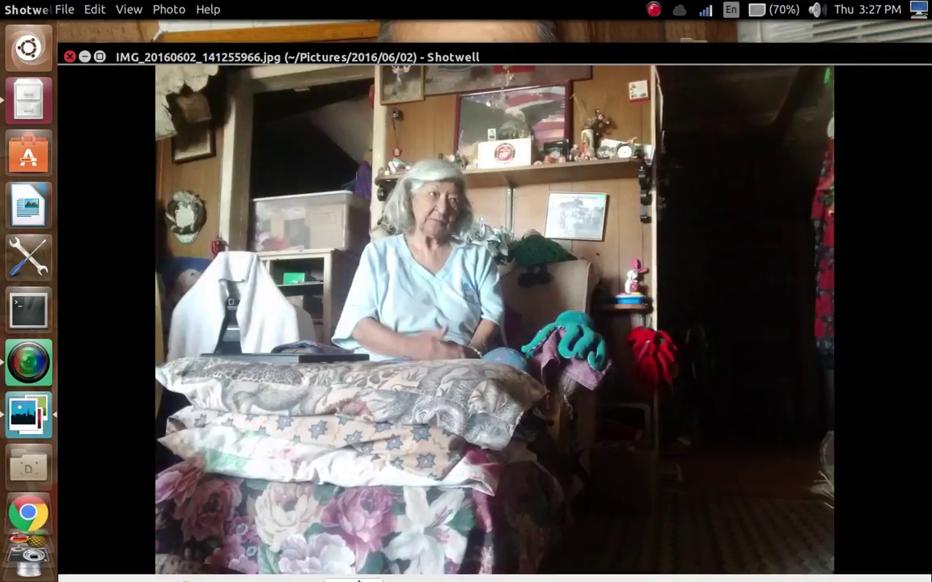
left_click_drag(493, 57, 490, 33)
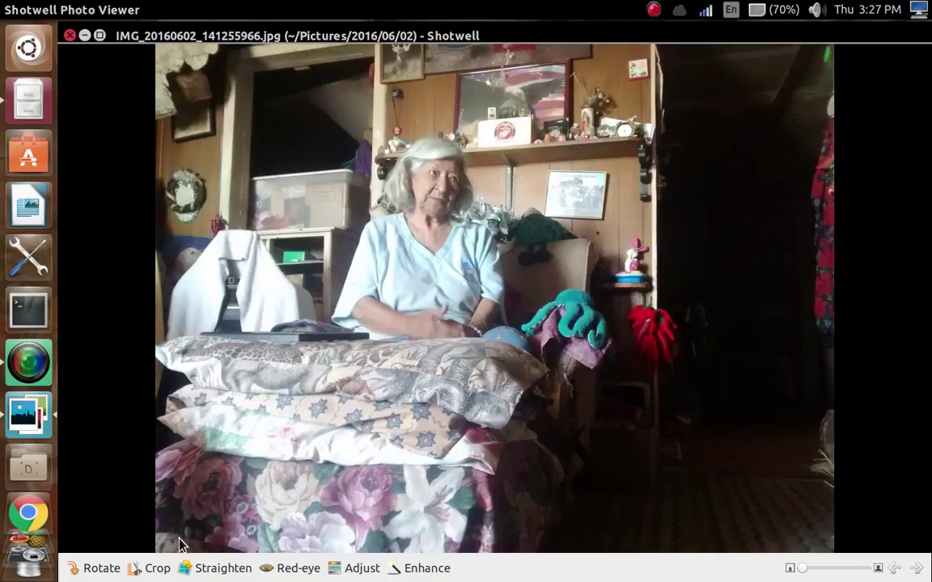
left_click(95, 569)
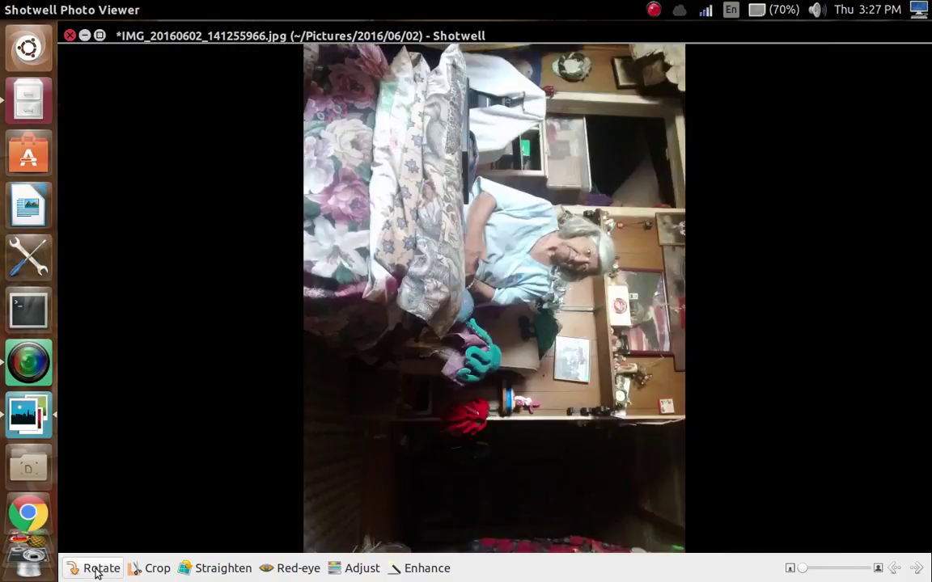
Switch to full screen and rotate the photo three more quarter turns until upright.
key("F11")
left_click(202, 566)
left_click(202, 566)
left_click(202, 566)
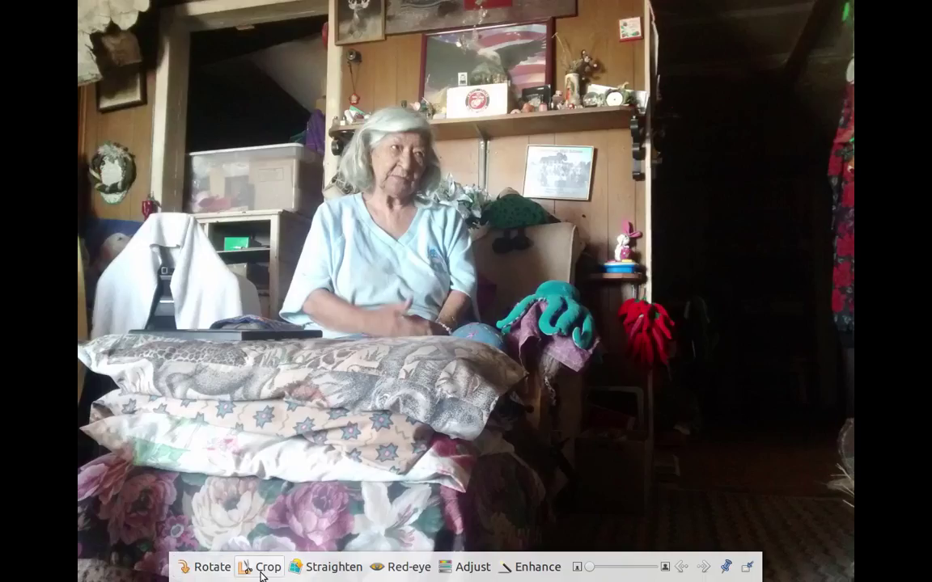
Try red-eye and Adjust without keeping changes, apply Enhance, then leave full screen.
left_click(407, 566)
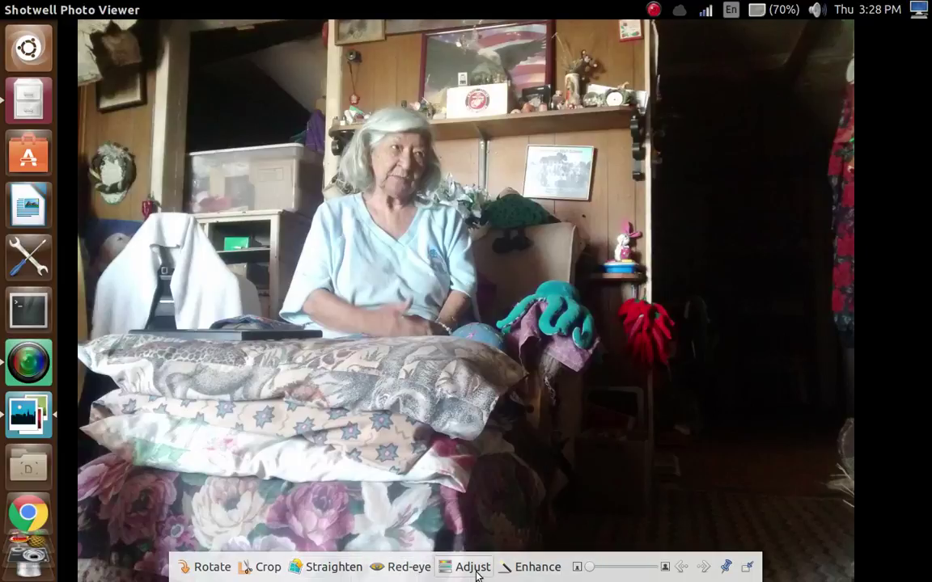
left_click(475, 570)
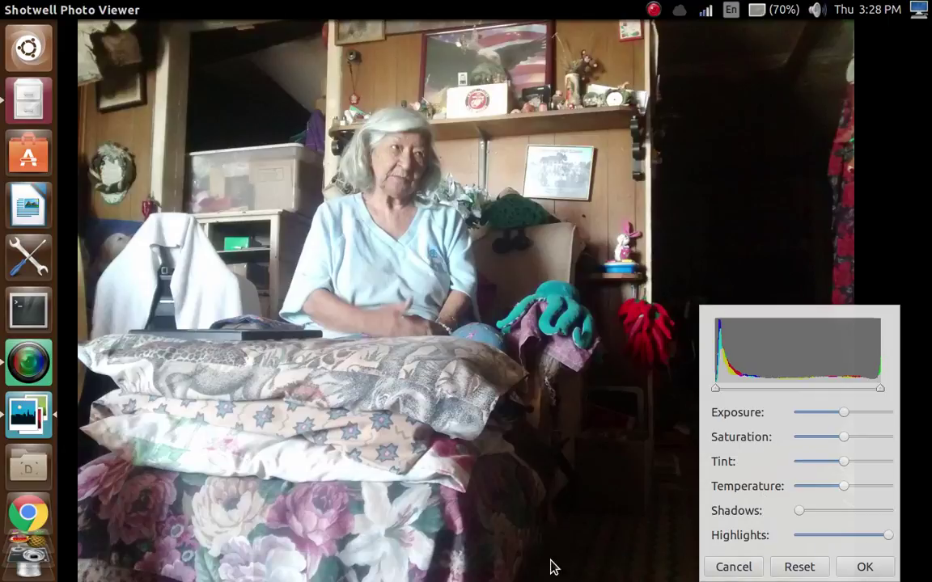
left_click(748, 571)
left_click(522, 569)
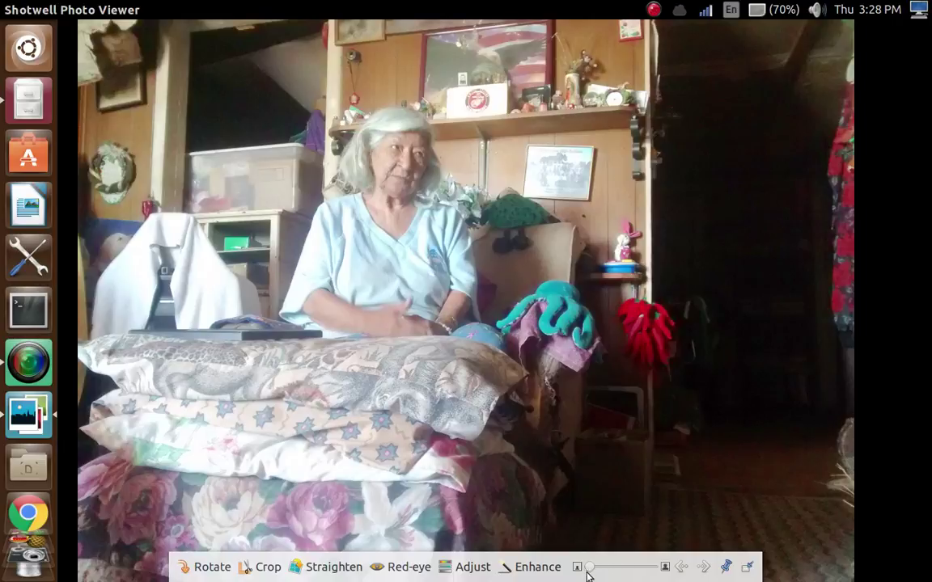
mouse_move(589, 574)
left_mouse_down()
mouse_move(610, 574)
mouse_move(589, 574)
left_mouse_up()
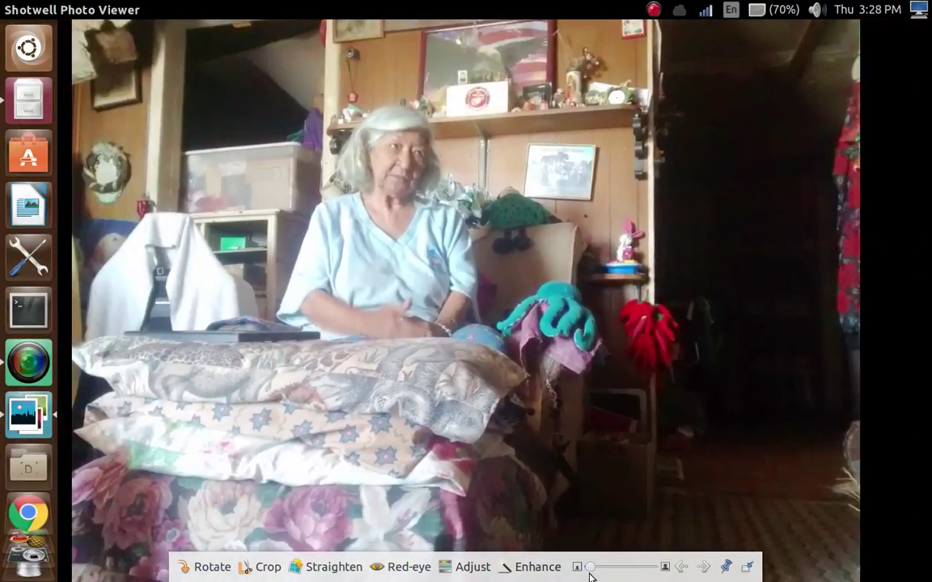
left_click(538, 569)
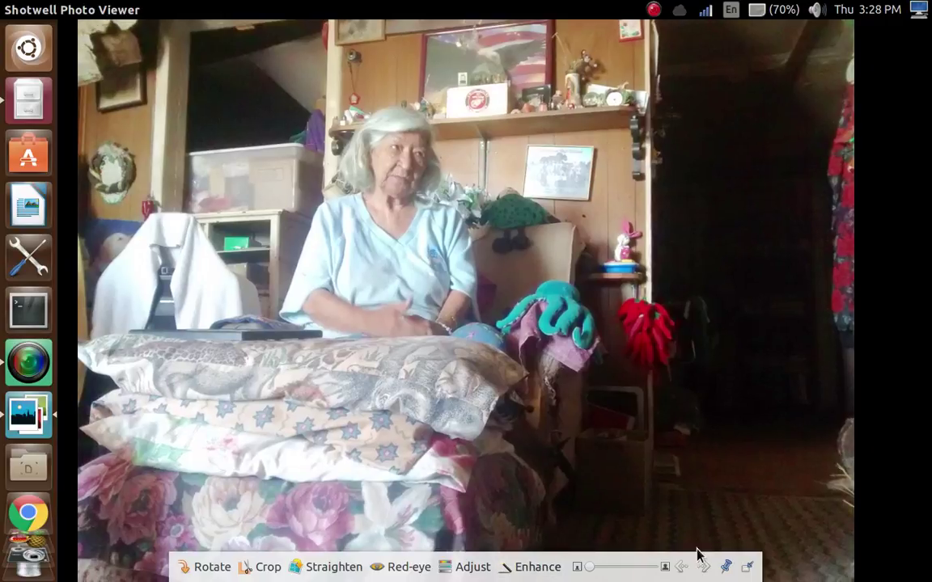
left_click(753, 569)
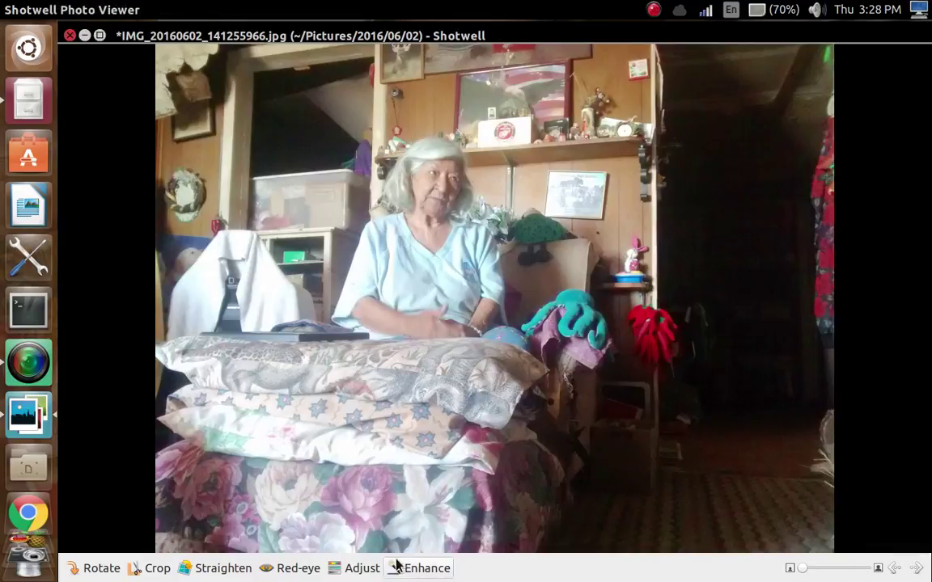
Frame an unconstrained crop around the seated woman, excluding the lower bedding and dark right side.
left_click(156, 569)
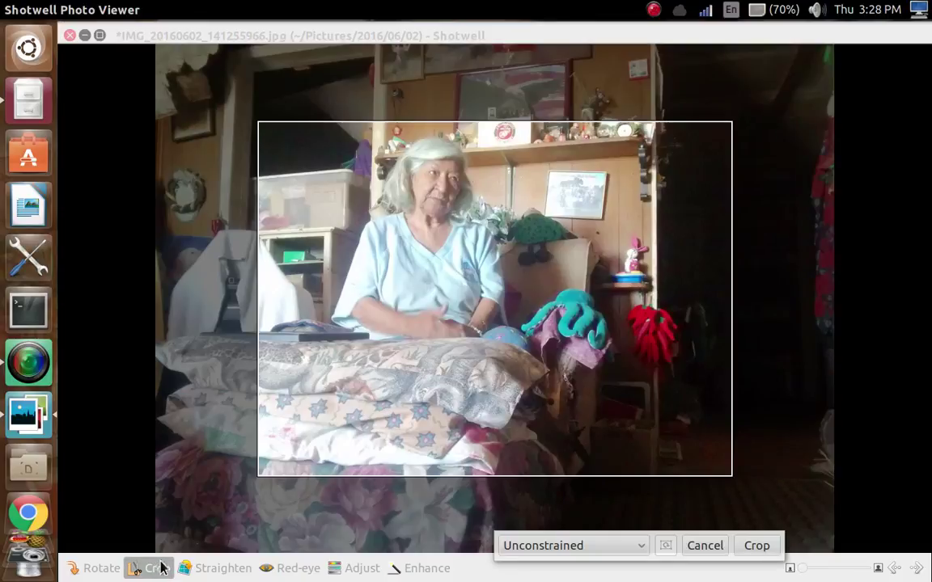
left_click_drag(529, 132, 539, 57)
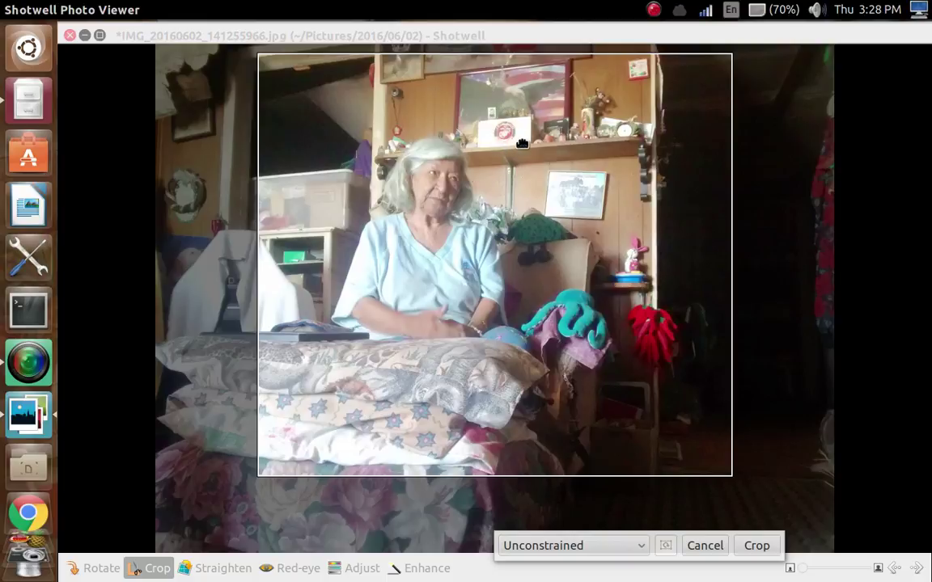
left_click_drag(523, 474, 524, 397)
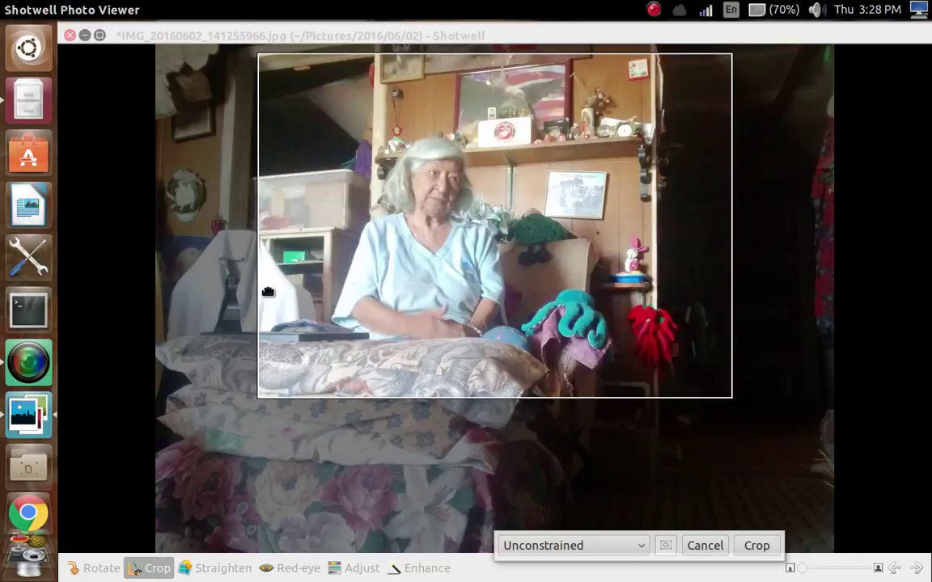
left_click_drag(260, 285, 316, 287)
left_click_drag(728, 270, 692, 288)
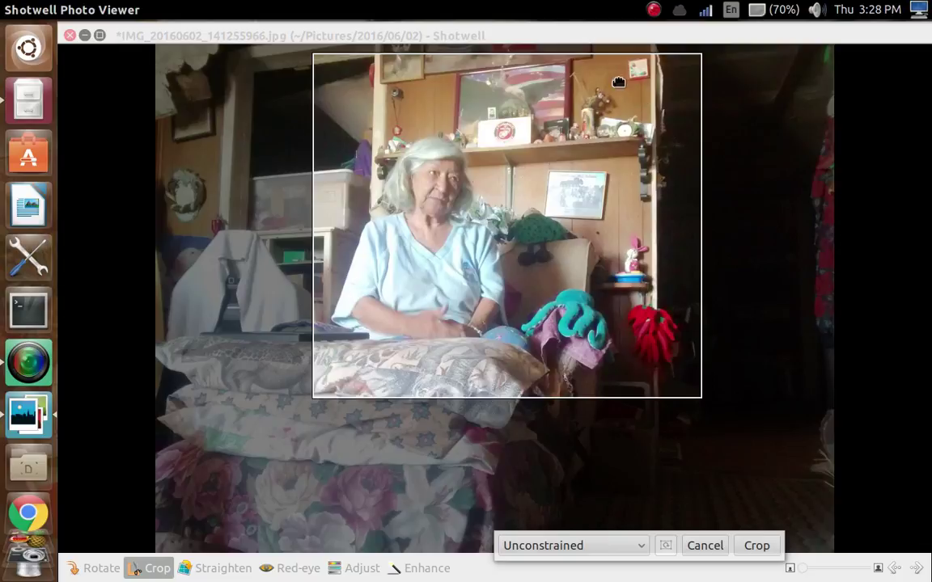
left_click(639, 549)
scroll(614, 548, "down", 4)
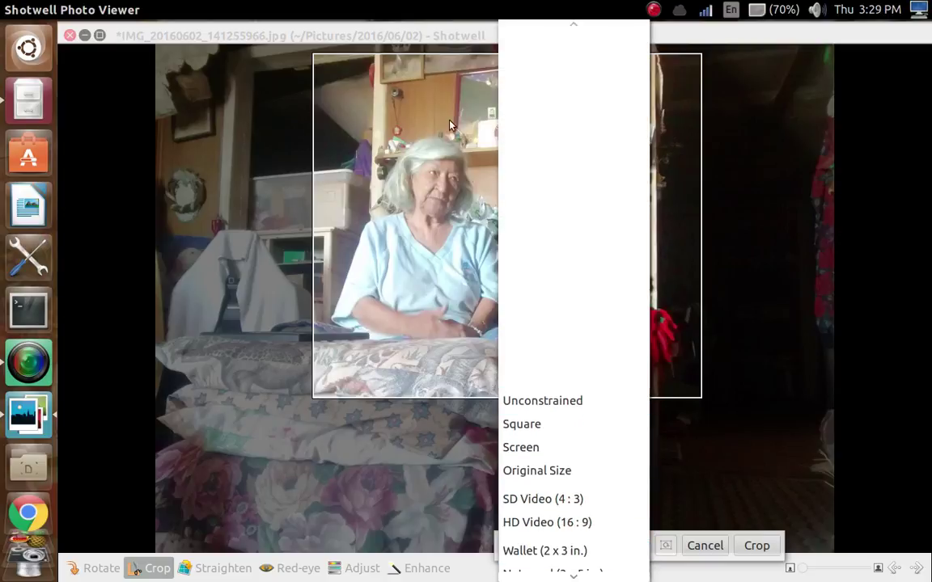
Keep the crop ratio Unconstrained and apply the crop to the woman and shelves.
scroll(441, 340, "down", 1)
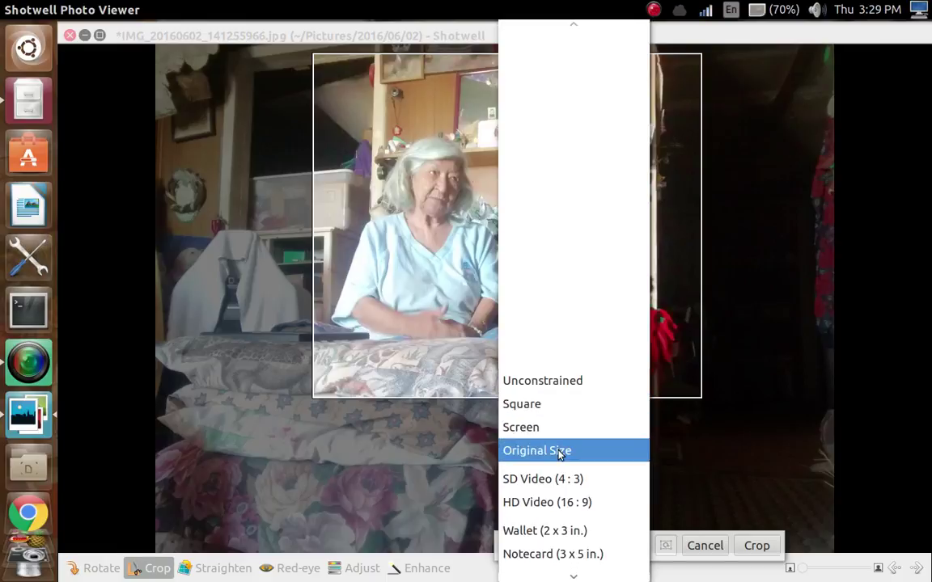
scroll(557, 460, "down", 1)
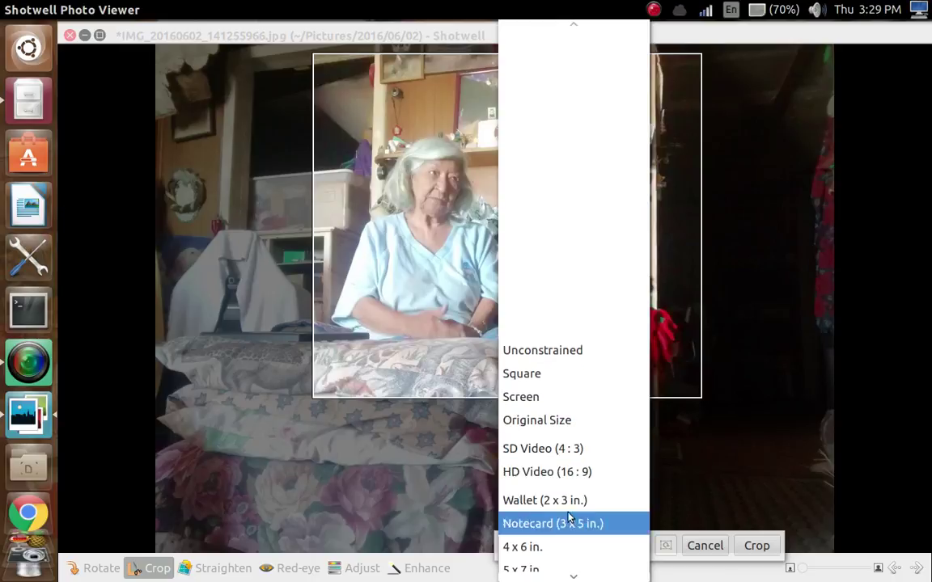
scroll(587, 501, "down", 1)
scroll(580, 502, "down", 1)
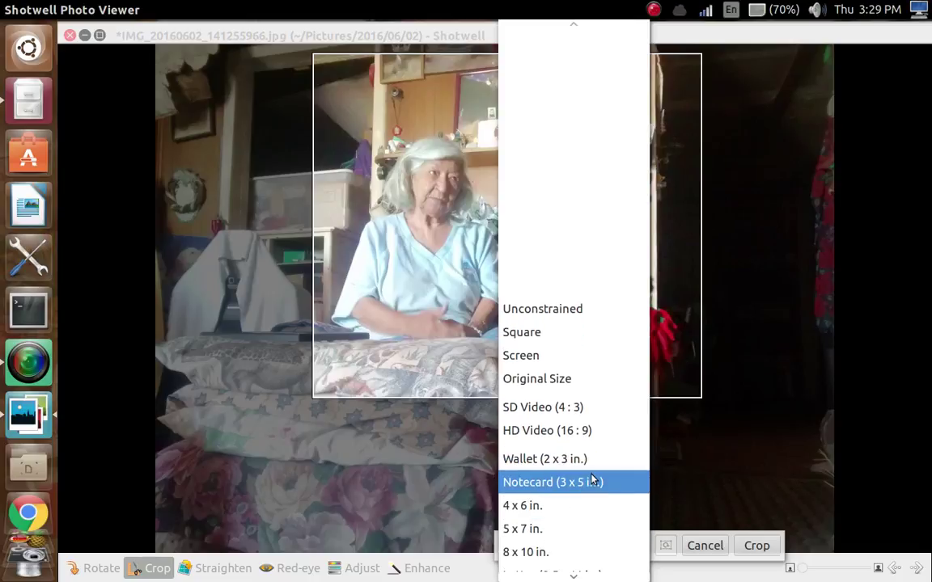
scroll(567, 497, "down", 1)
scroll(533, 550, "down", 9)
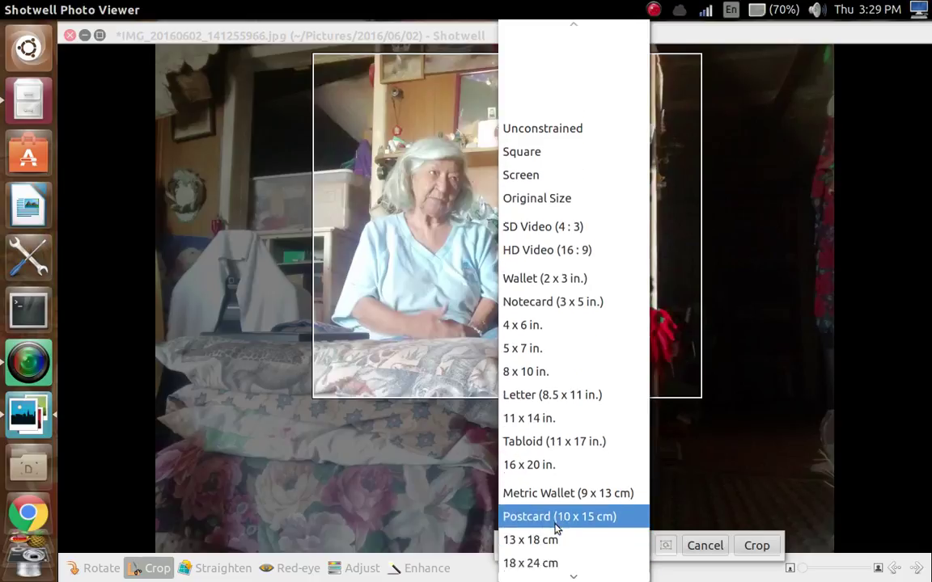
scroll(557, 527, "down", 2)
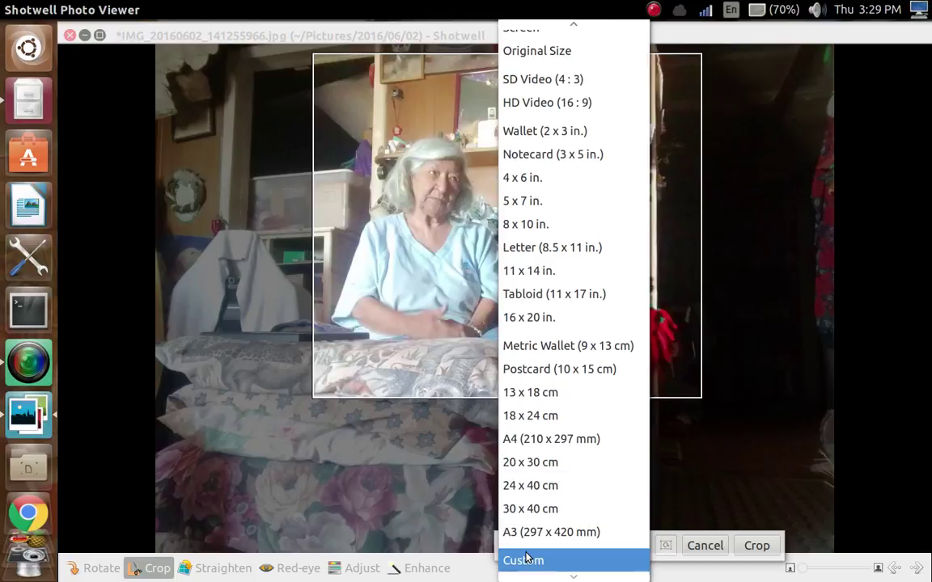
scroll(526, 555, "up", 2)
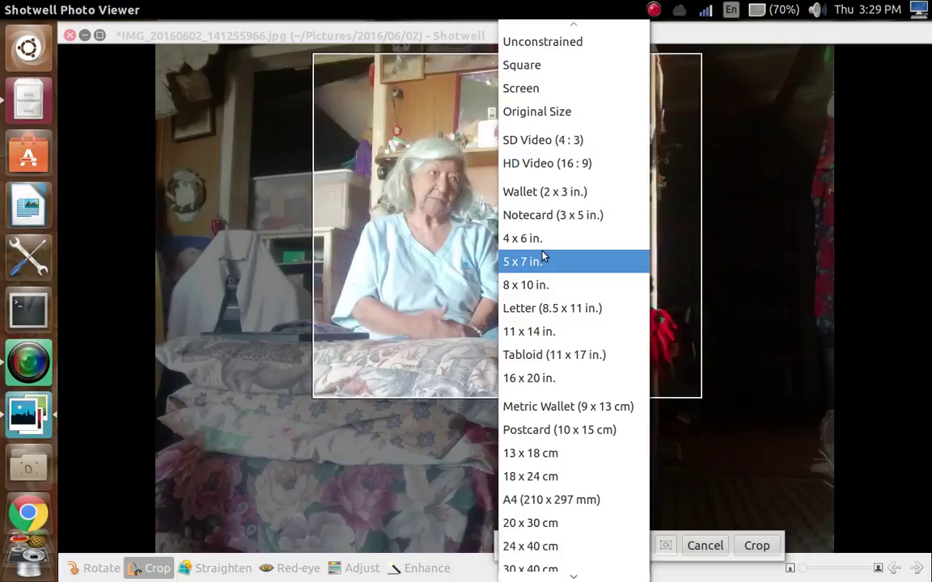
left_click(505, 39)
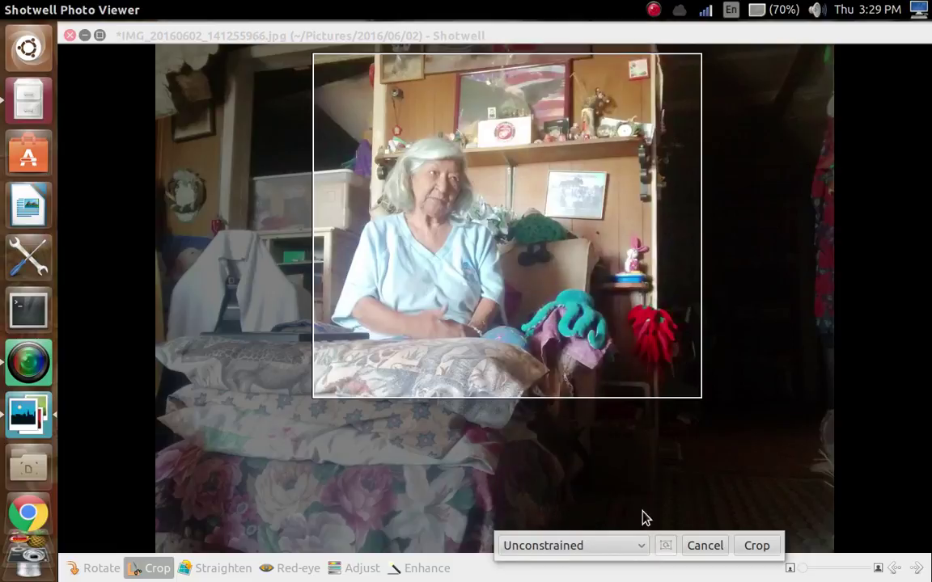
left_click(757, 545)
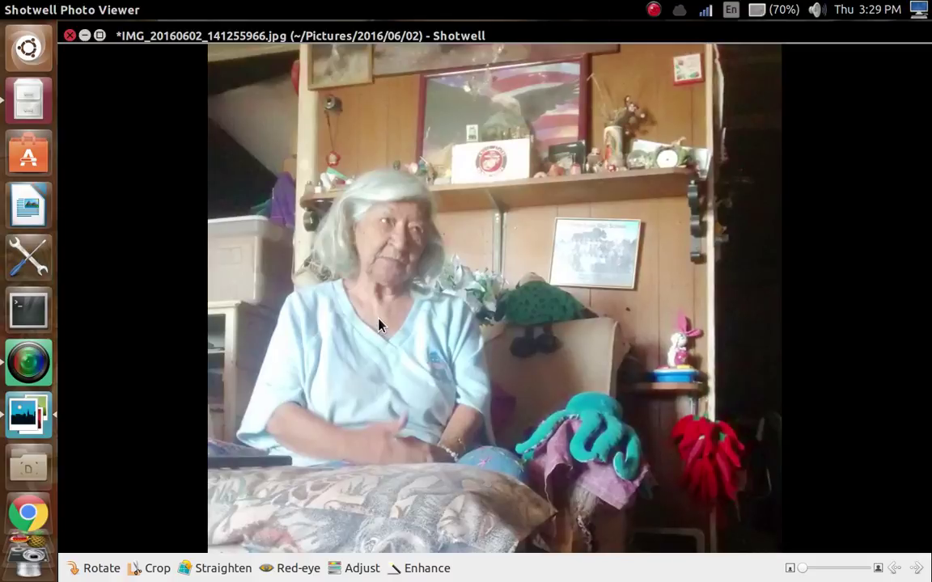
Auto-enhance the cropped photo from its context menu and bring up the File > Save As options.
right_click(477, 284)
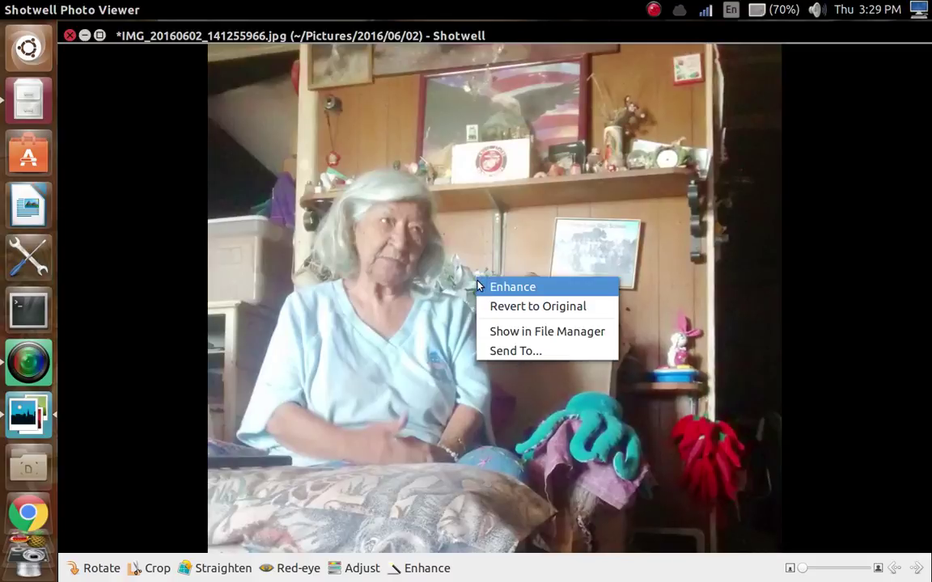
left_click(362, 397)
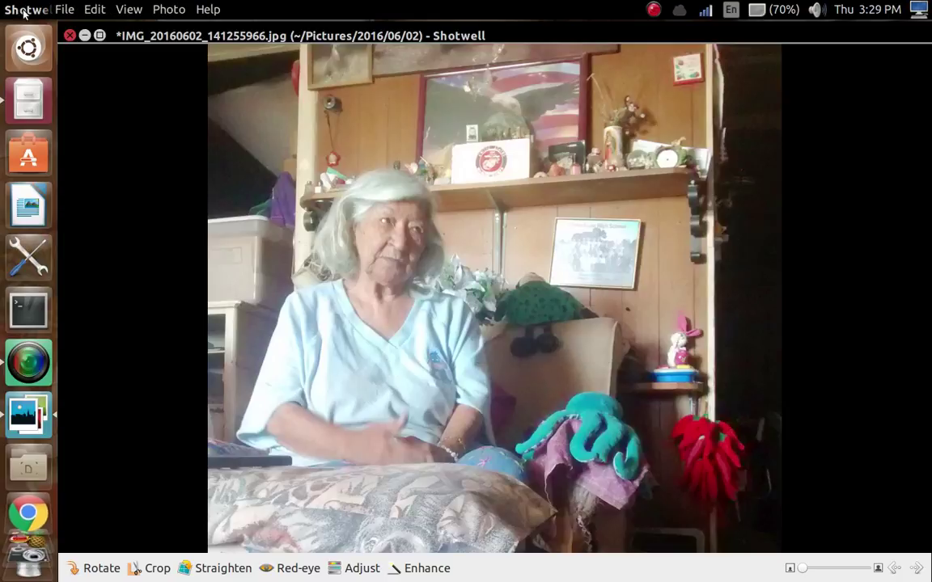
left_click(62, 11)
left_click(72, 46)
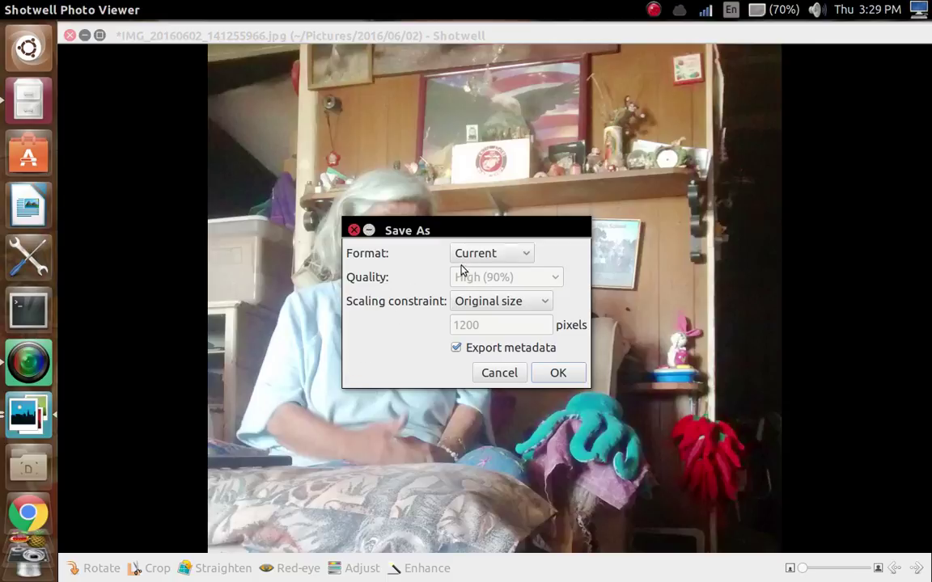
Set the export scaling constraint to Width or height at 850 pixels and confirm.
left_click(547, 304)
left_click(529, 323)
left_click(525, 327)
key("BackSpace")
key("BackSpace")
key("BackSpace")
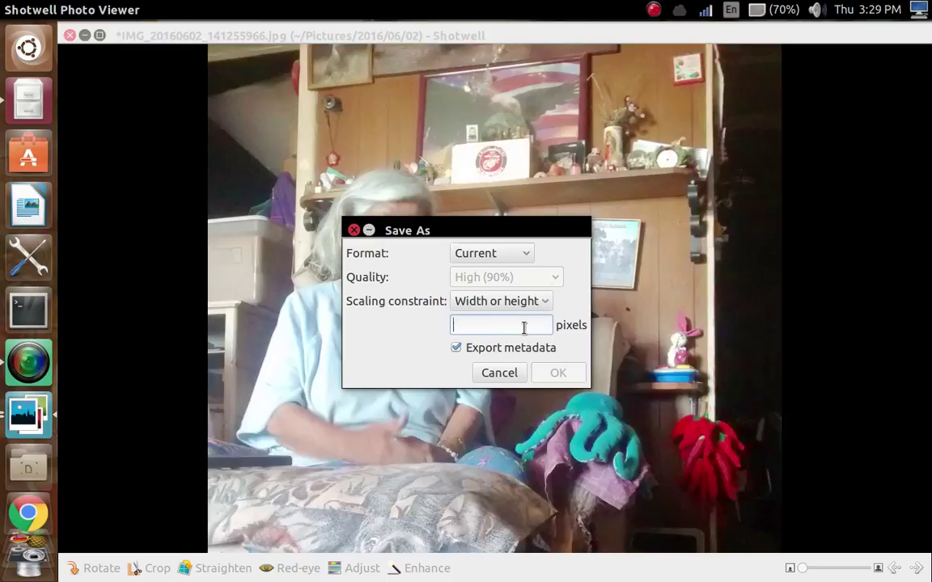
type("850")
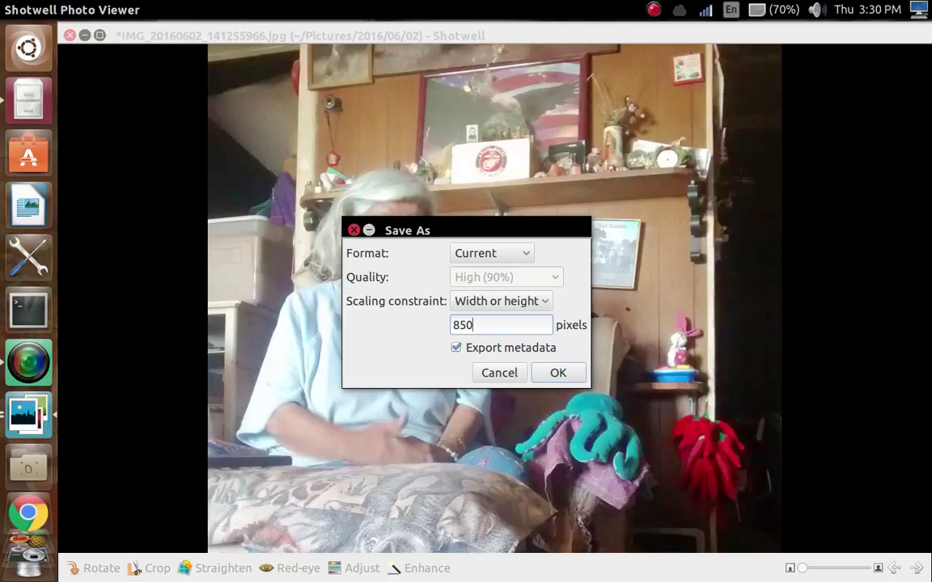
left_click(561, 374)
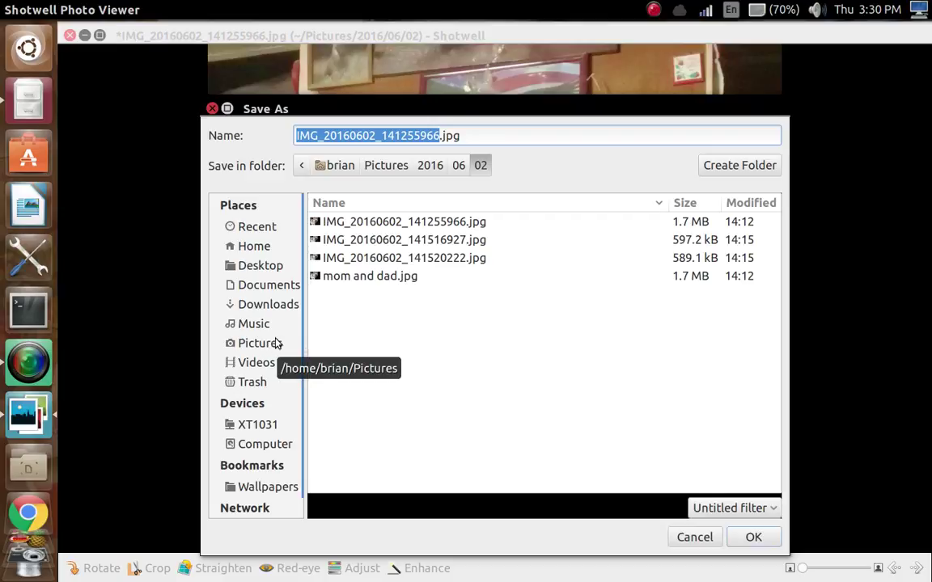
Name the copy 'mom and dad.jpg' and save it into the Pictures folder.
type("mom")
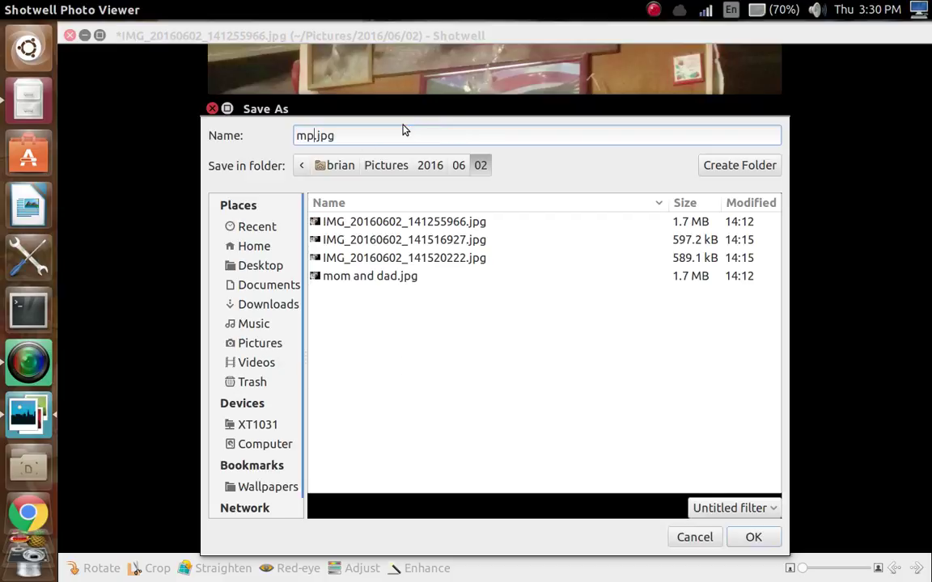
type(" and dad")
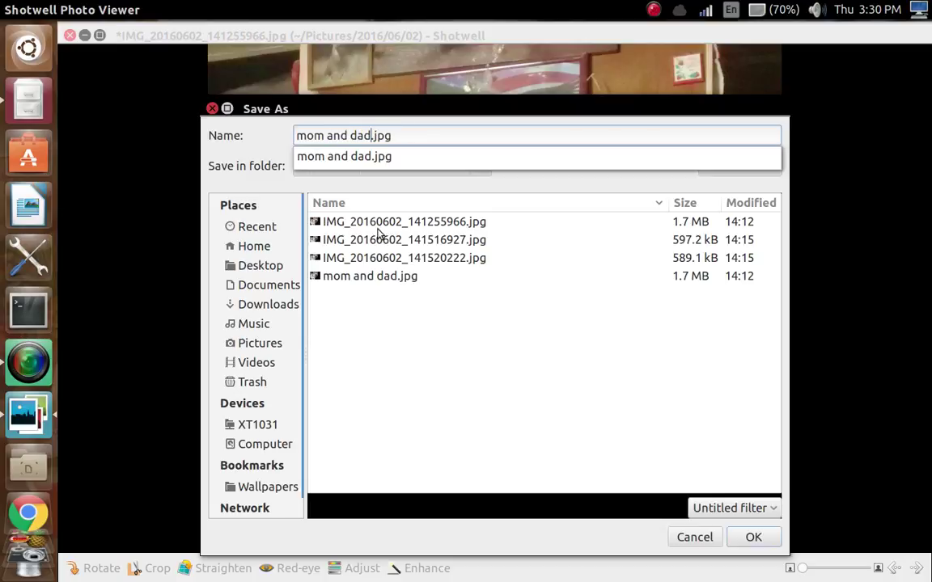
left_click(279, 356)
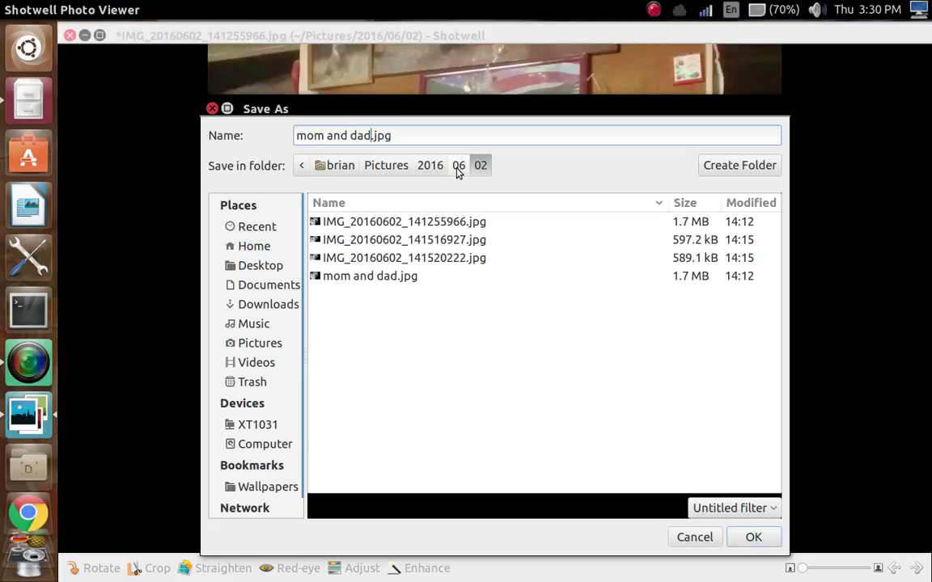
left_click(394, 167)
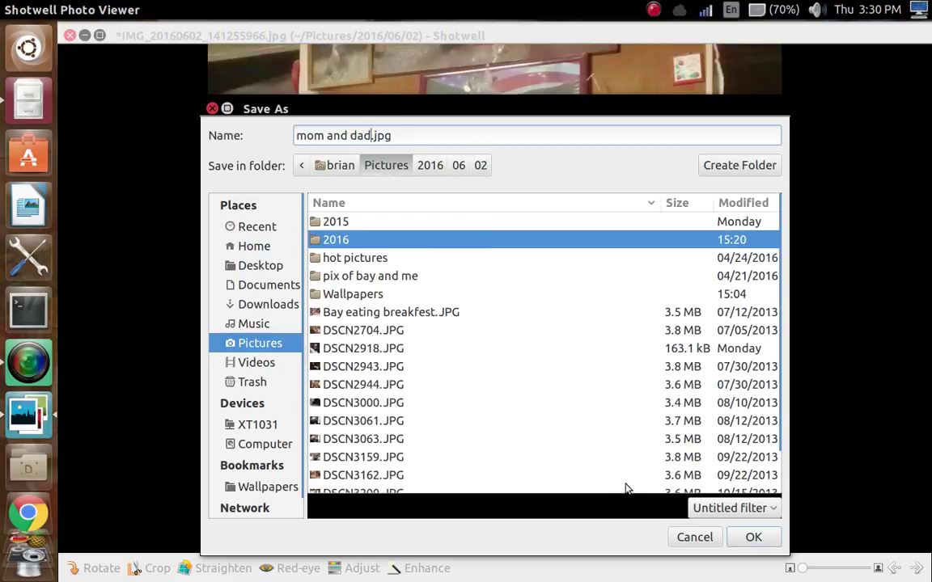
left_click(757, 544)
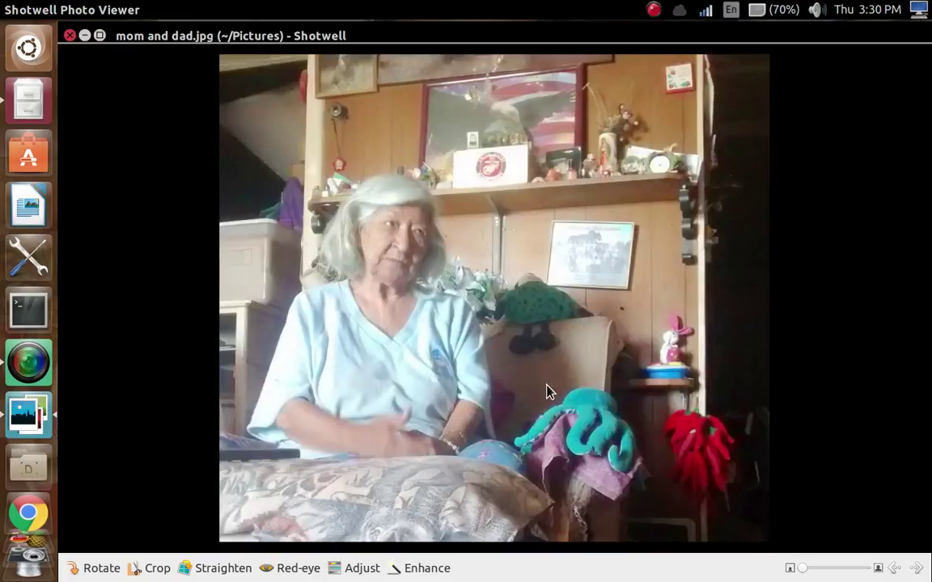
Close Shotwell, open the Pictures folder in Files, and open mom and dad.jpg to verify it.
left_click(69, 37)
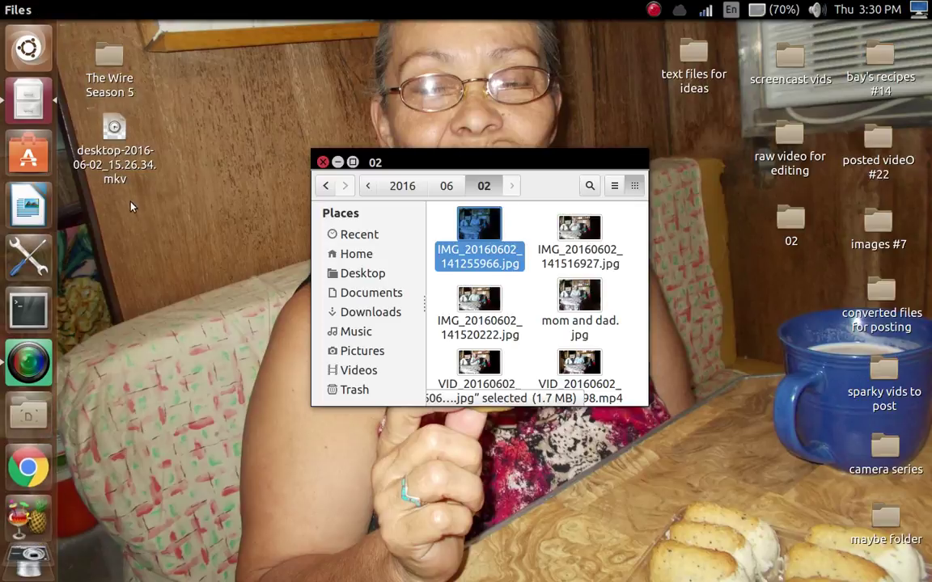
right_click(28, 105)
left_click(88, 160)
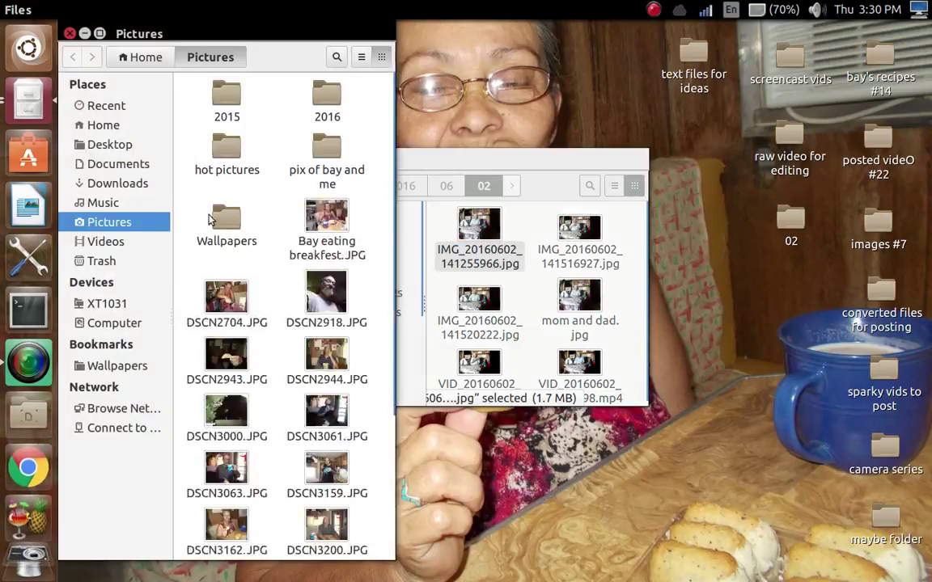
scroll(304, 356, "down", 5)
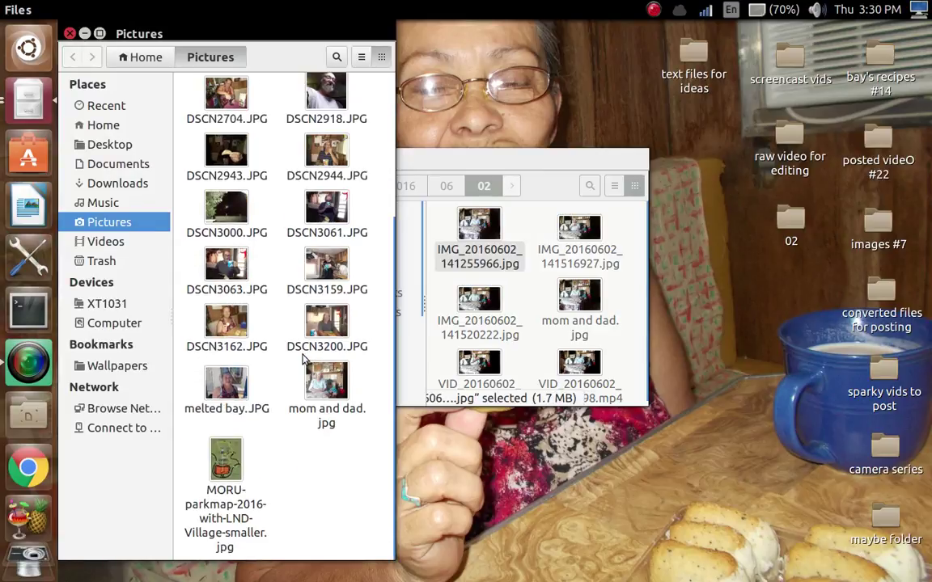
double_click(328, 392)
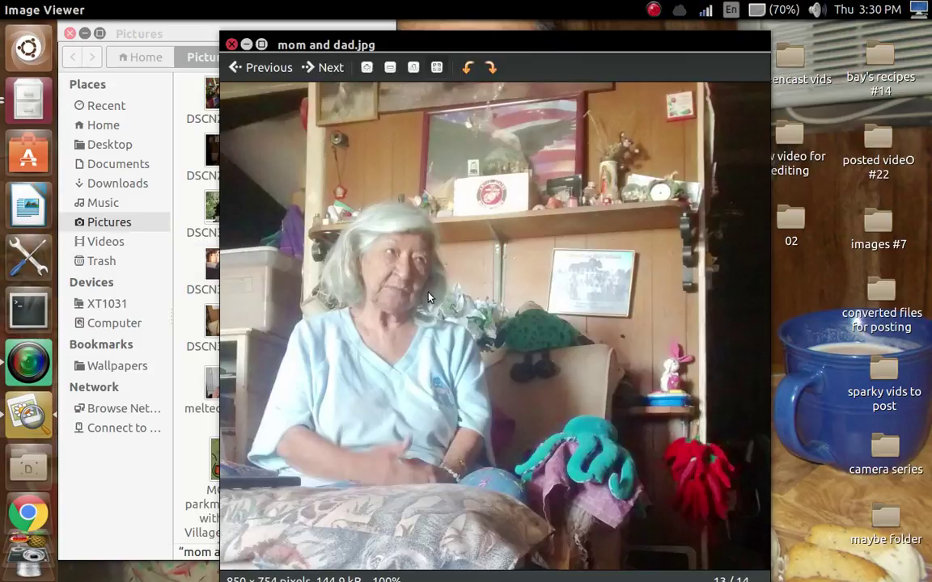
left_click(232, 43)
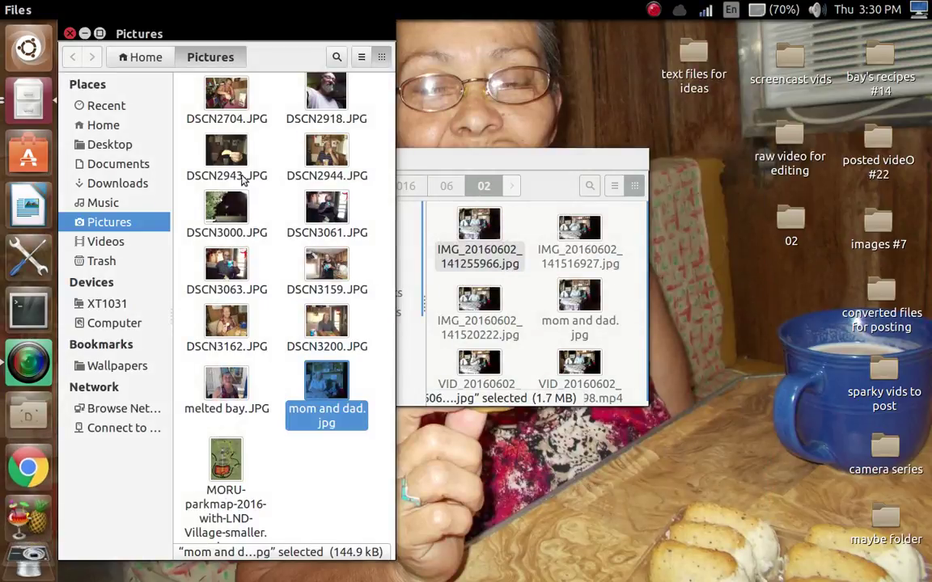